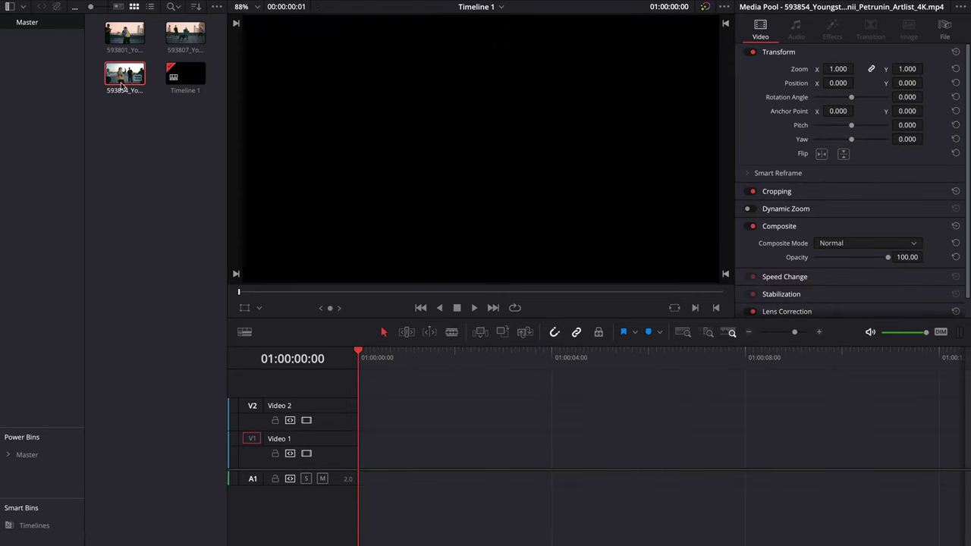
- Place the 593854 dance clip on Video 1 and scrub toward the cut point
left_click_drag(121, 86, 361, 456)
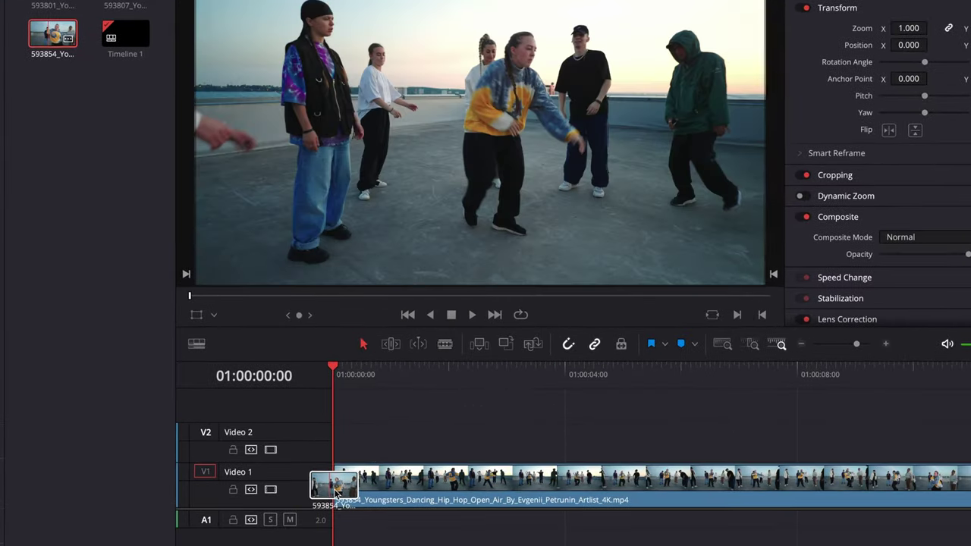
left_click_drag(336, 493, 337, 493)
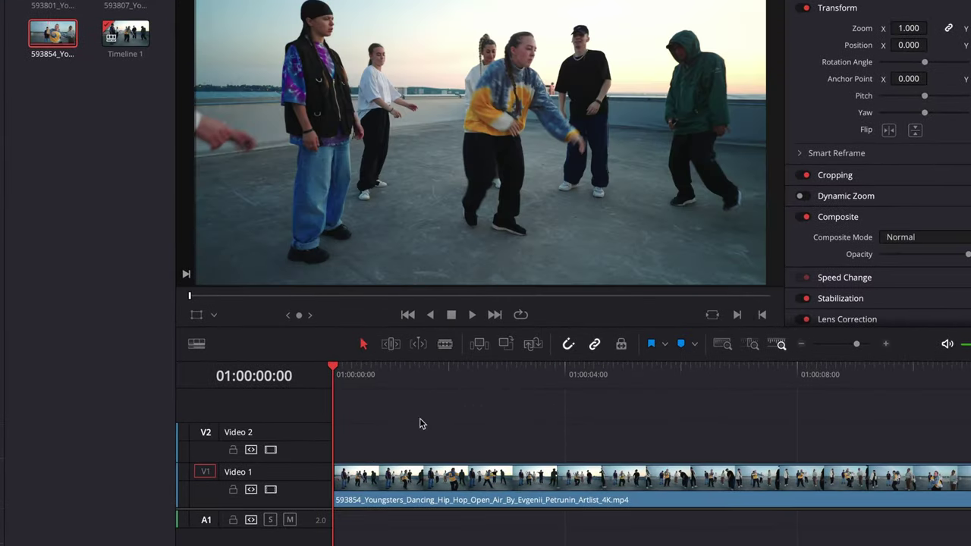
left_click_drag(351, 377, 826, 445)
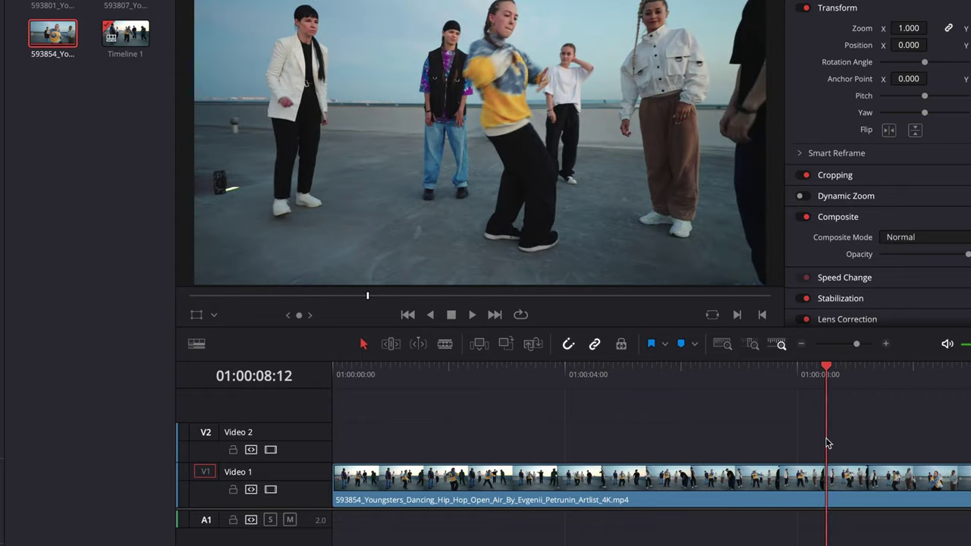
key("ctrl+minus")
key("ctrl+minus")
mouse_move(544, 374)
left_mouse_down()
mouse_move(560, 388)
mouse_move(542, 385)
left_mouse_up()
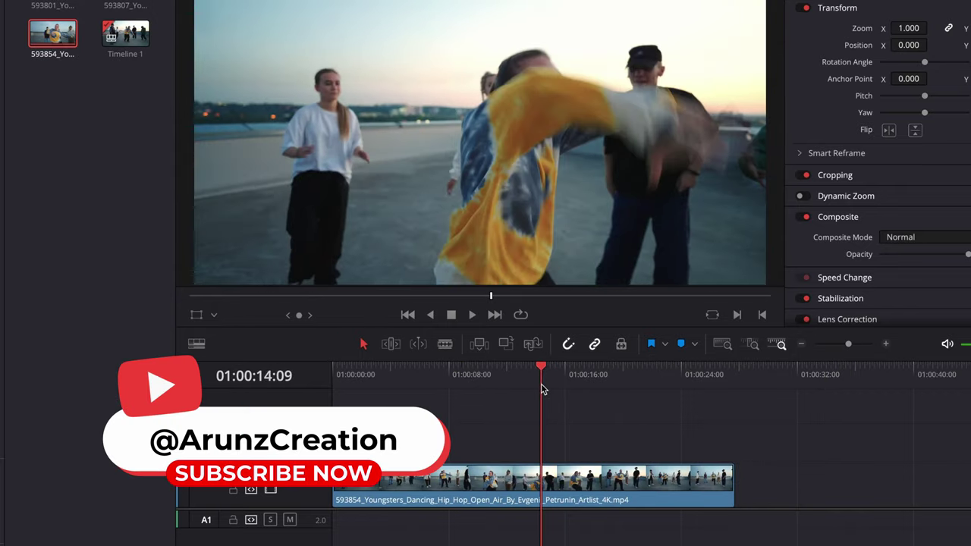
- Cut the clip at 01:00:14:09, delete the earlier piece, and close the gap at the start
key("b")
left_click(541, 477)
key("a")
left_click(445, 485)
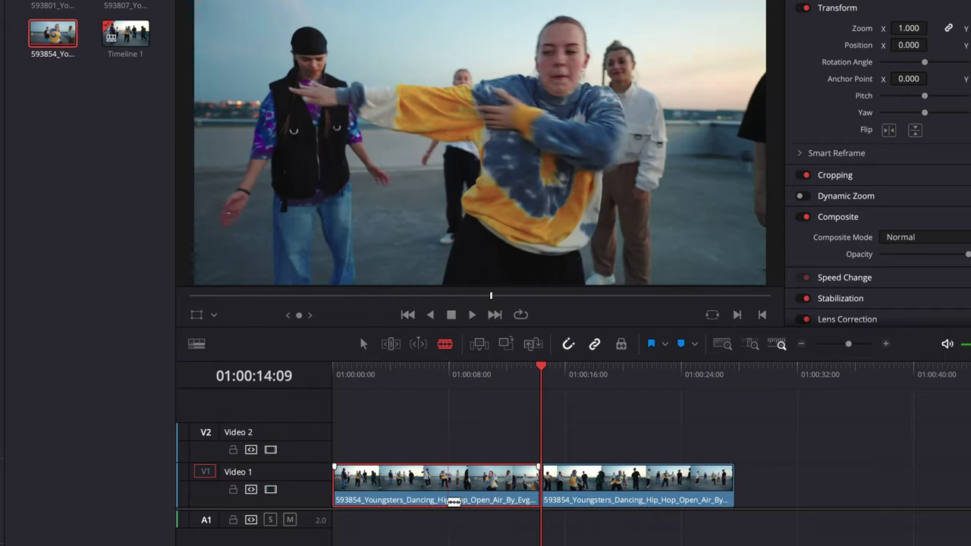
key("Delete")
left_click(375, 496)
key("Delete")
key("Home")
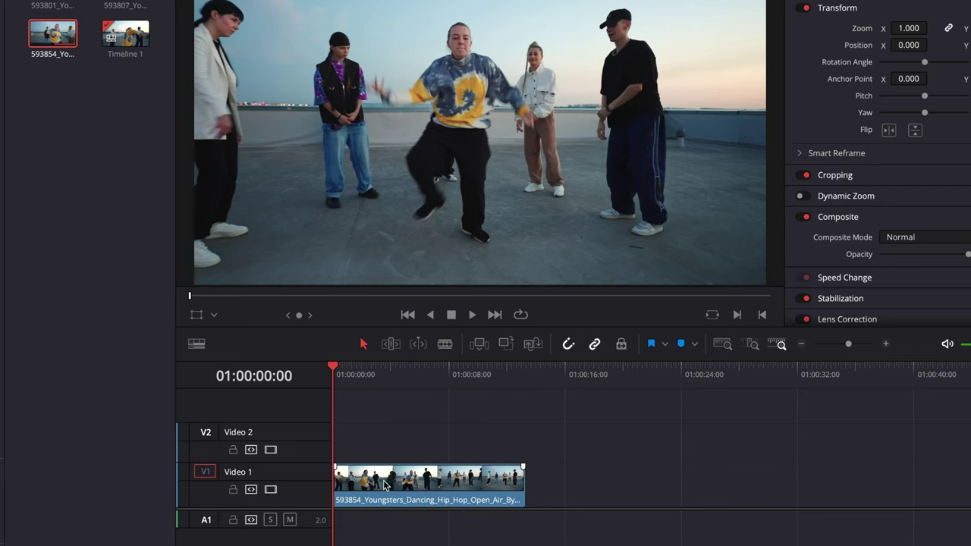
- Duplicate the dance clip onto Video 2, split it at 01:00:04:19, and delete the first piece
left_click_drag(384, 484, 383, 456)
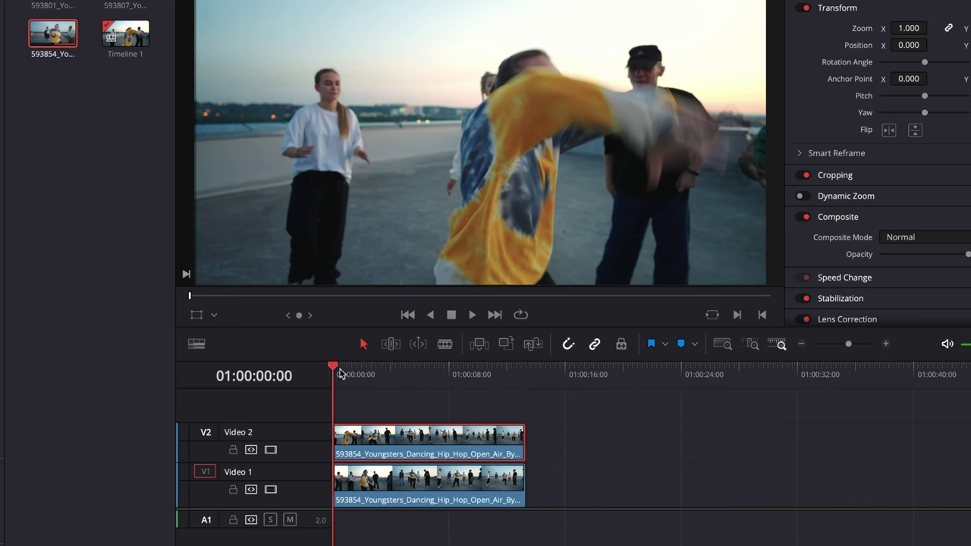
left_click_drag(335, 374, 403, 390)
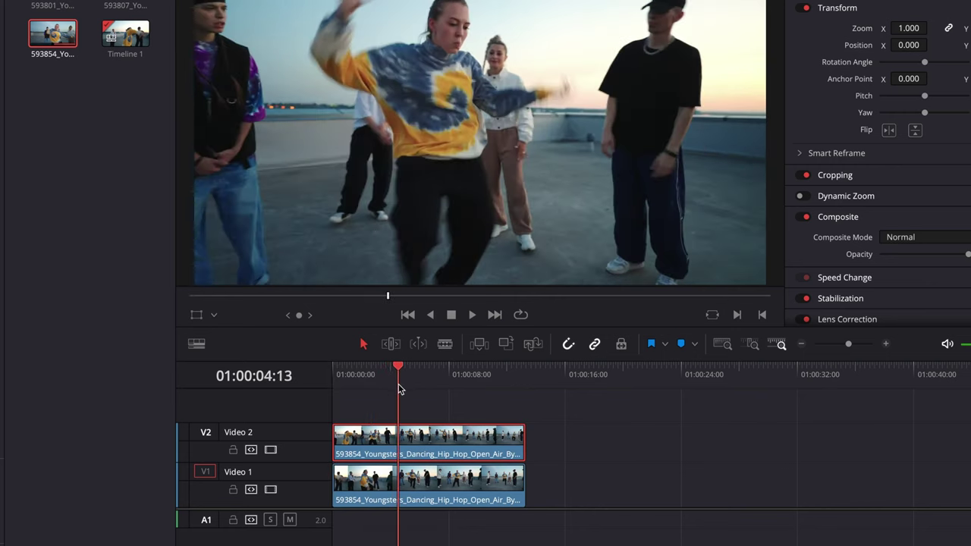
key("b")
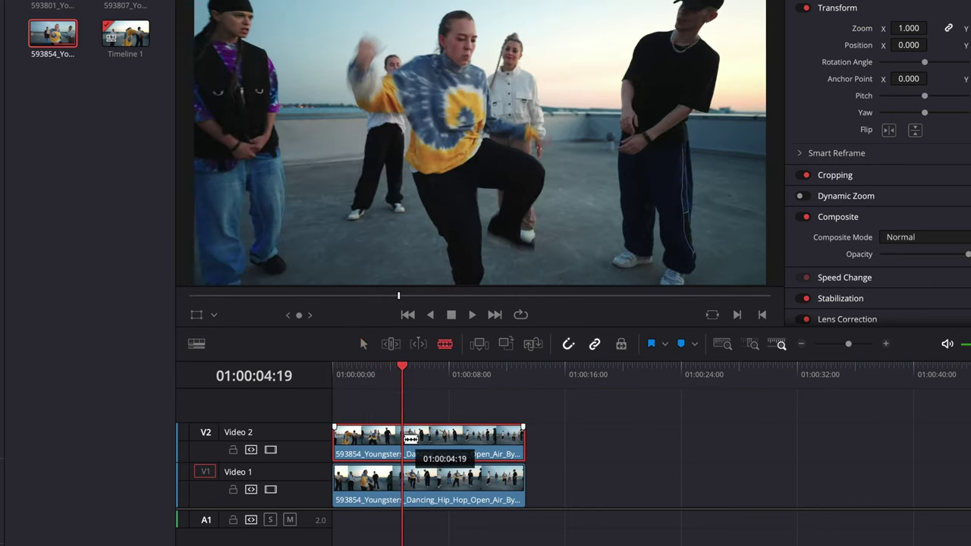
left_click(401, 440)
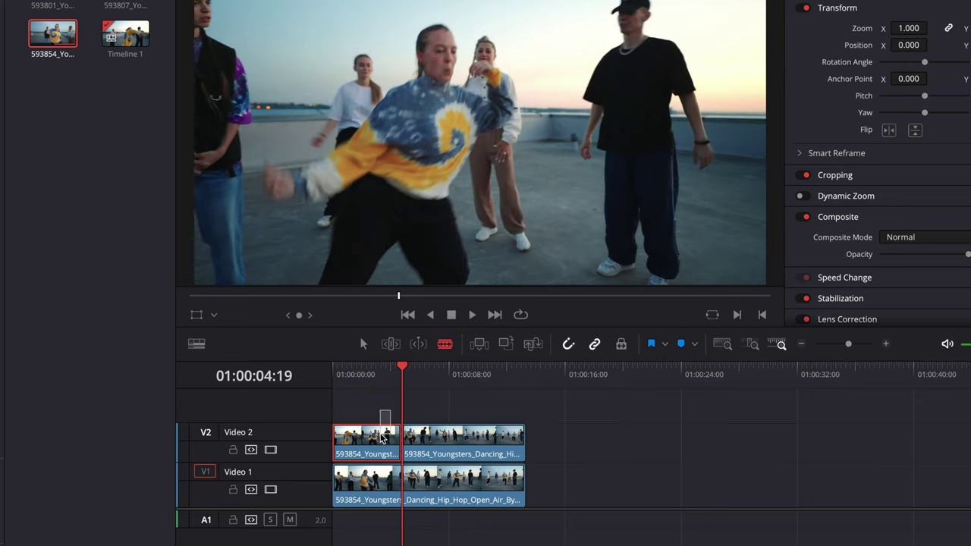
key("Delete")
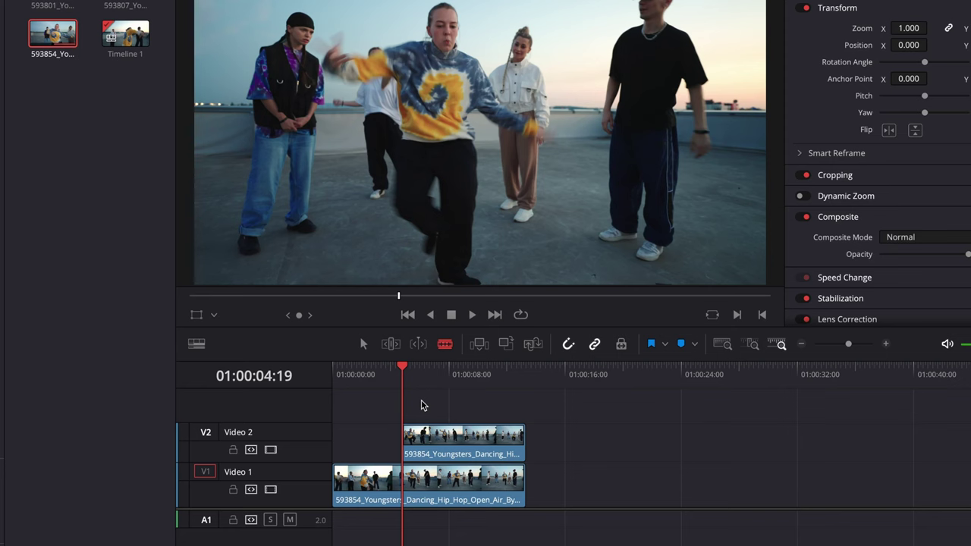
- Cut the Video 2 copy at 01:00:05:19 and delete the part after the cut
key("space")
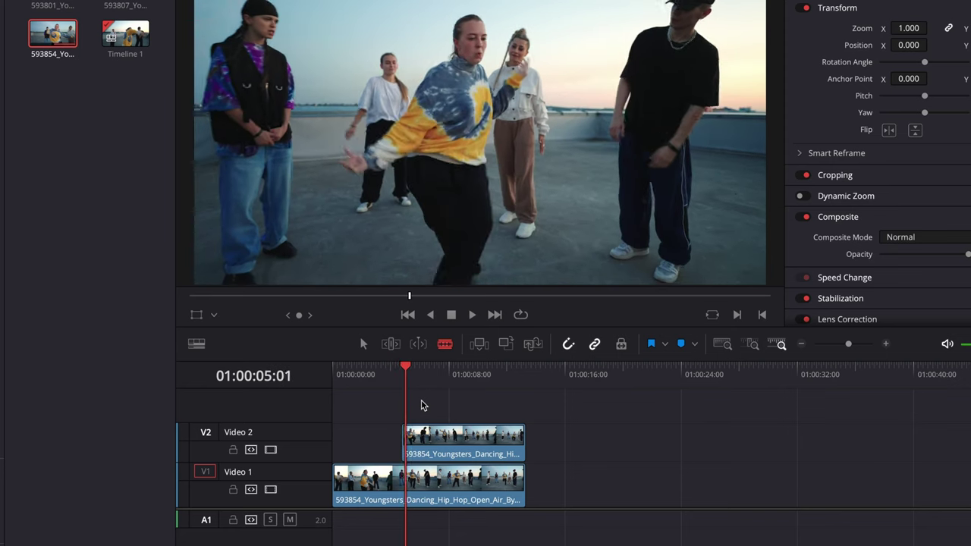
key("space")
key("ctrl+equal")
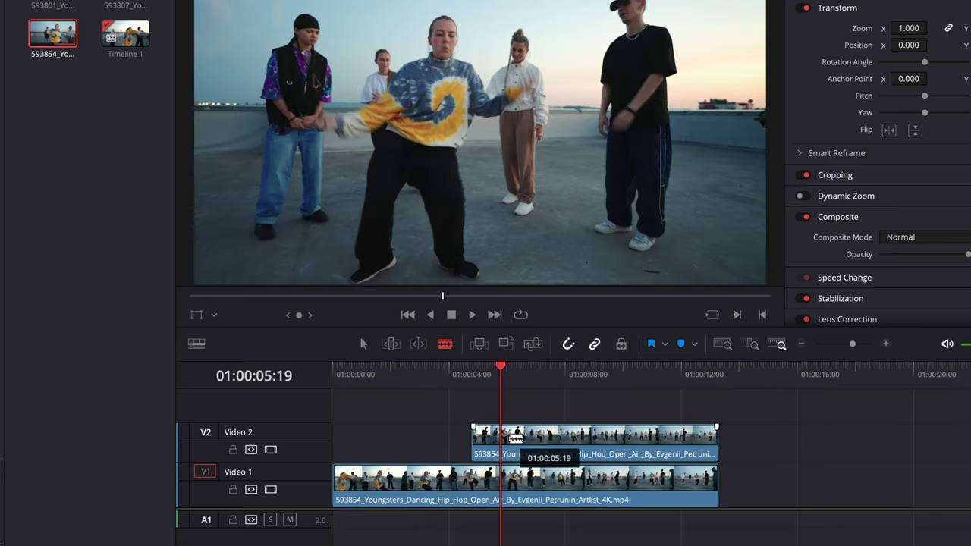
left_click(502, 437)
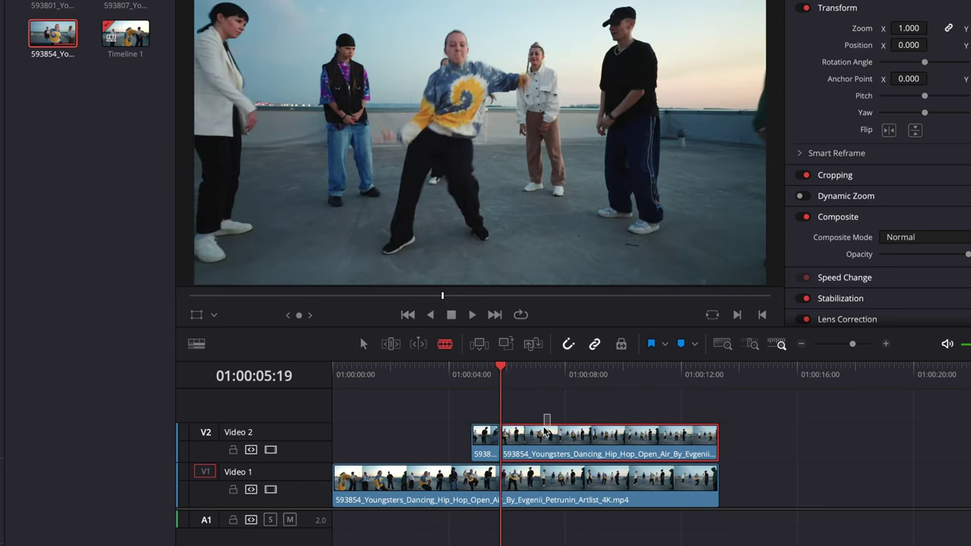
key("Delete")
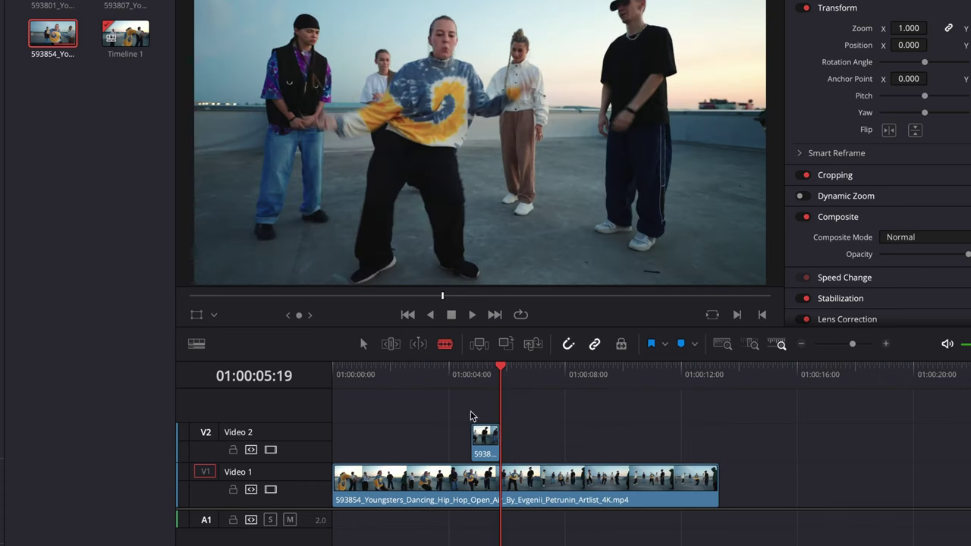
- Play back the roughly one-second Video 2 piece to check it
left_click(446, 376)
key("space")
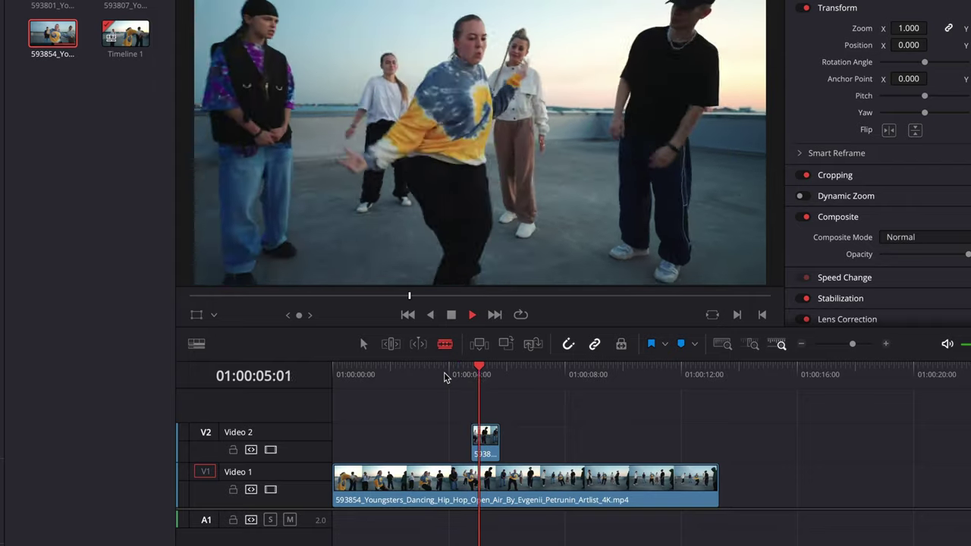
key("space")
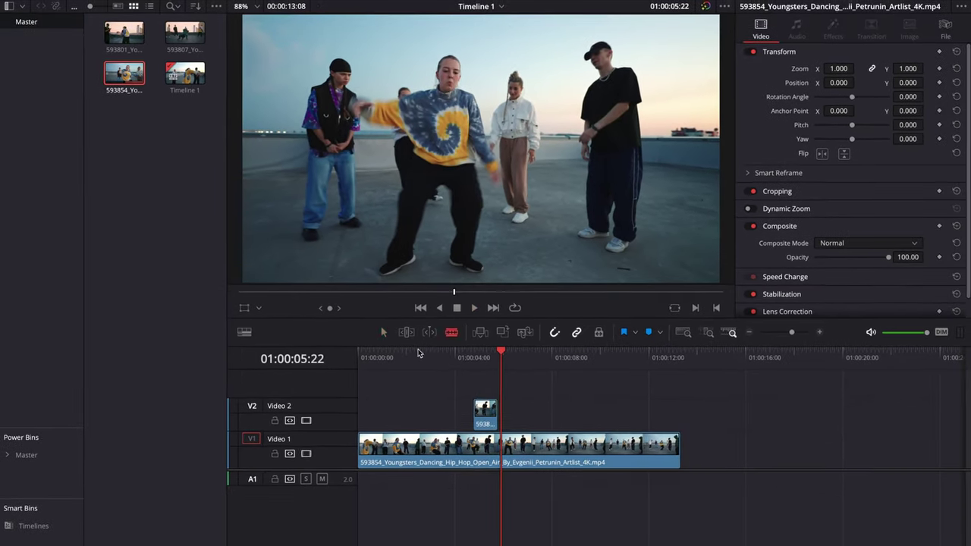
left_click_drag(473, 357, 498, 358)
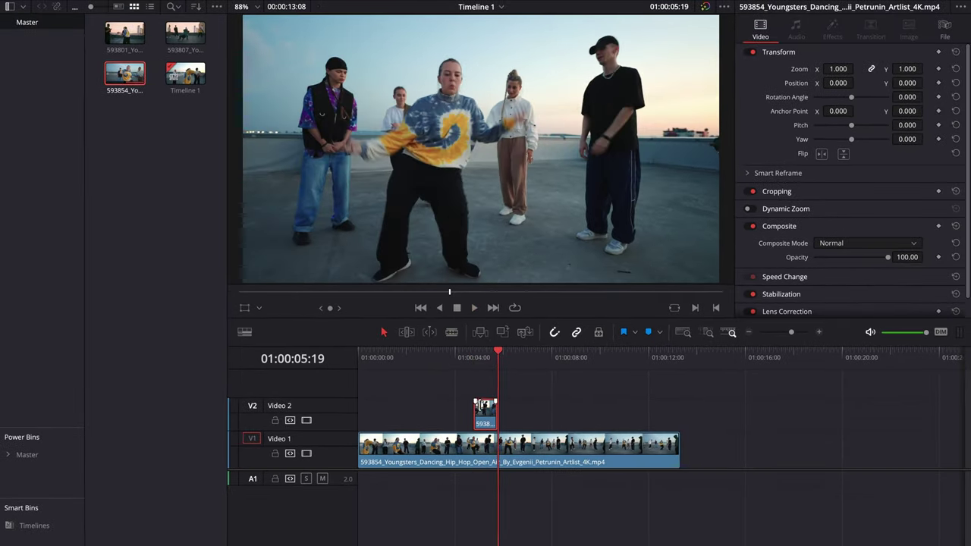
- Open the short Video 2 clip on the Fusion page from its context menu
right_click(484, 422)
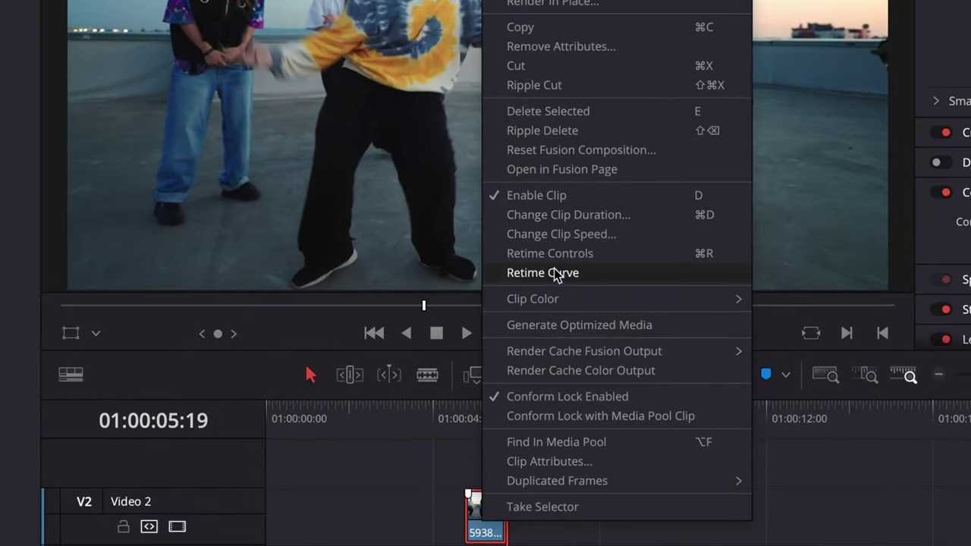
left_click(548, 172)
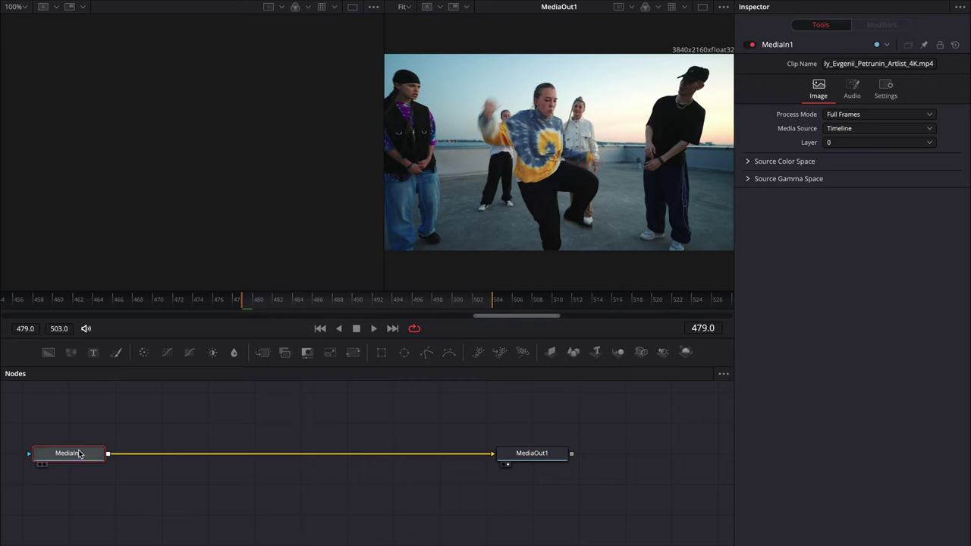
- Show MediaIn1 in the left viewer and MediaOut1 in the right viewer, then reselect MediaIn1
key("1")
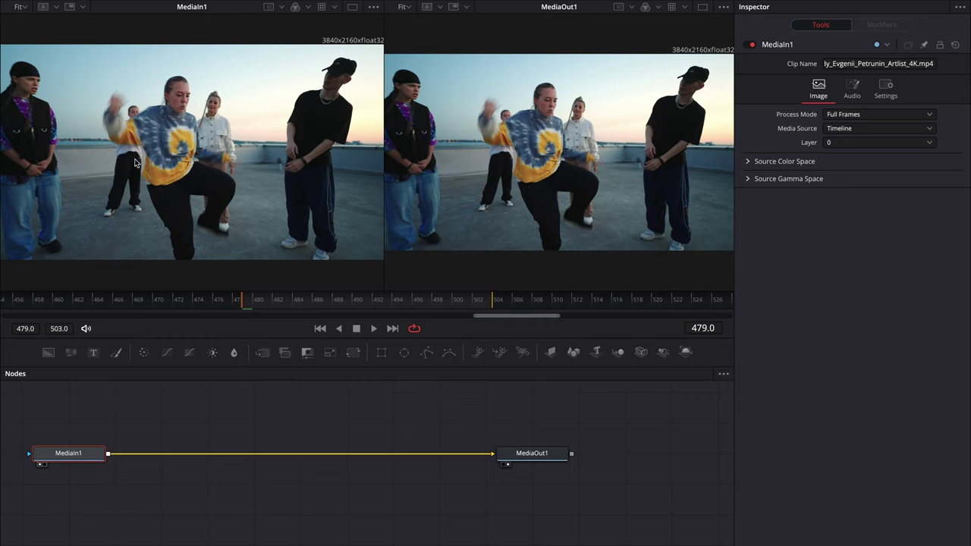
left_click(537, 457)
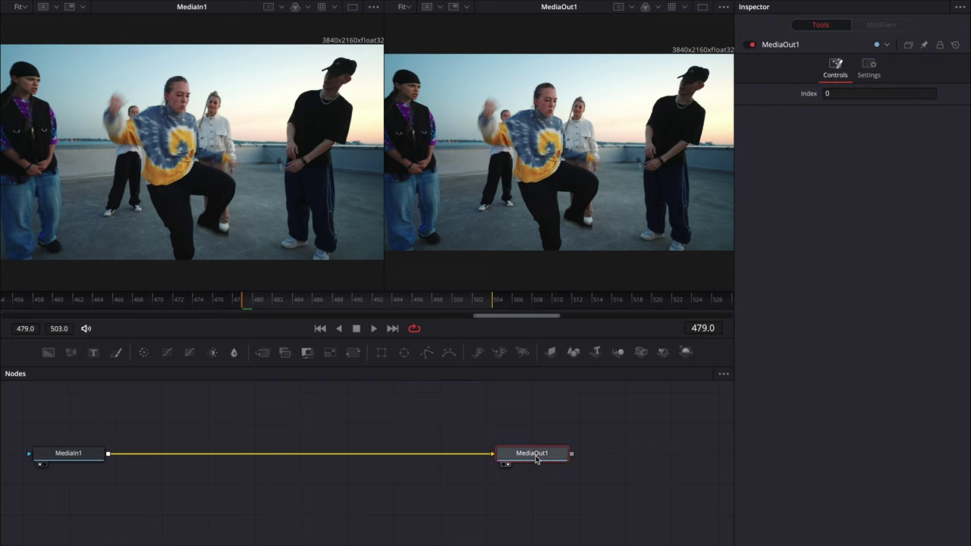
key("2")
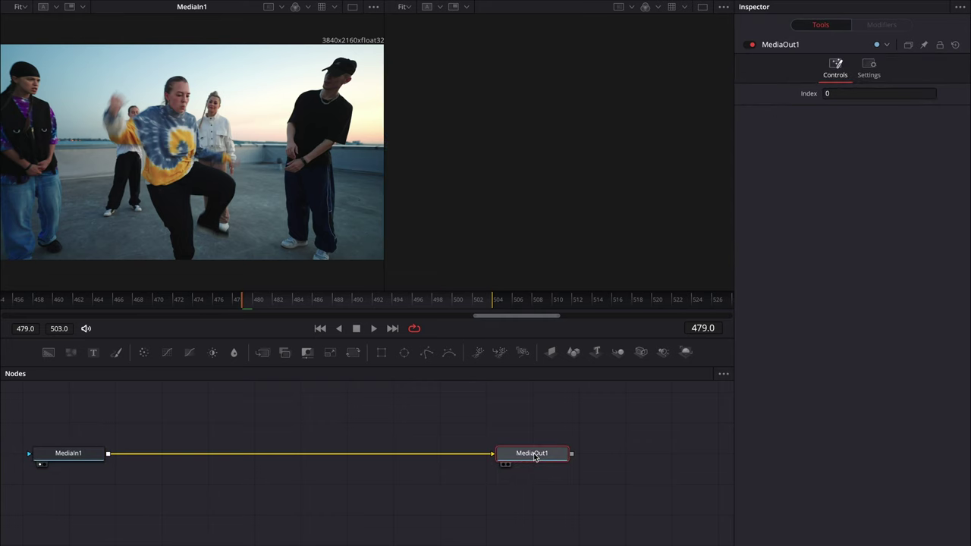
key("2")
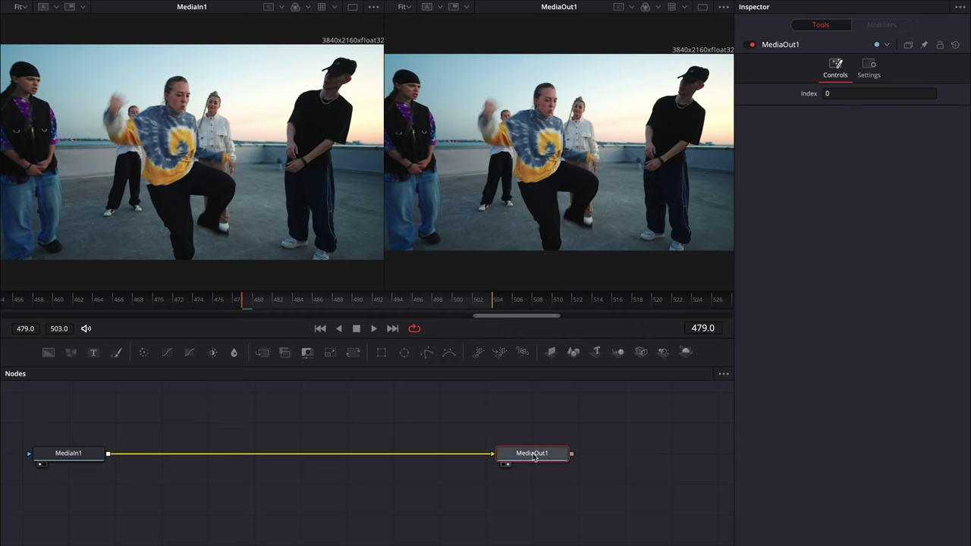
left_click(83, 453)
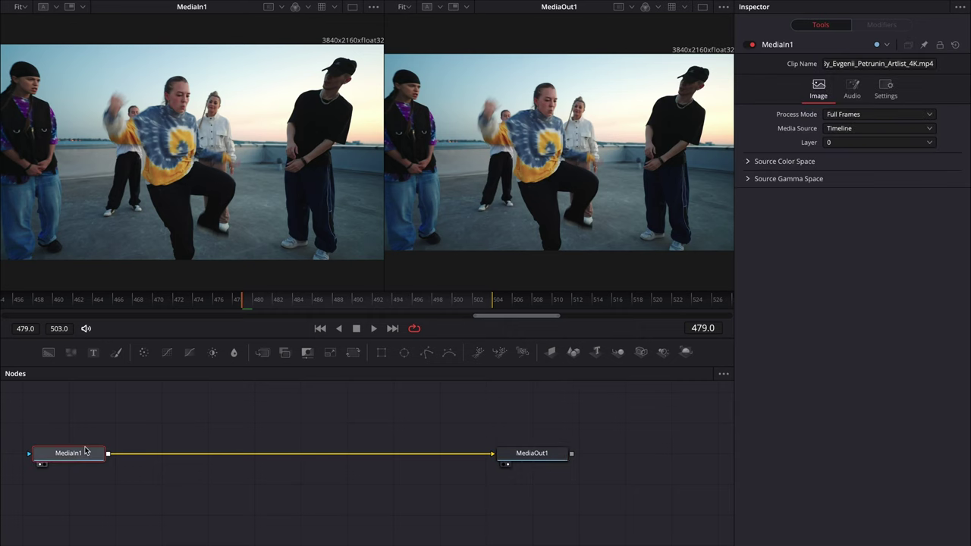
- Add a Frame Average node via tool search 'aver' and position it between MediaIn1 and MediaOut1
key("shift+space")
type("aver")
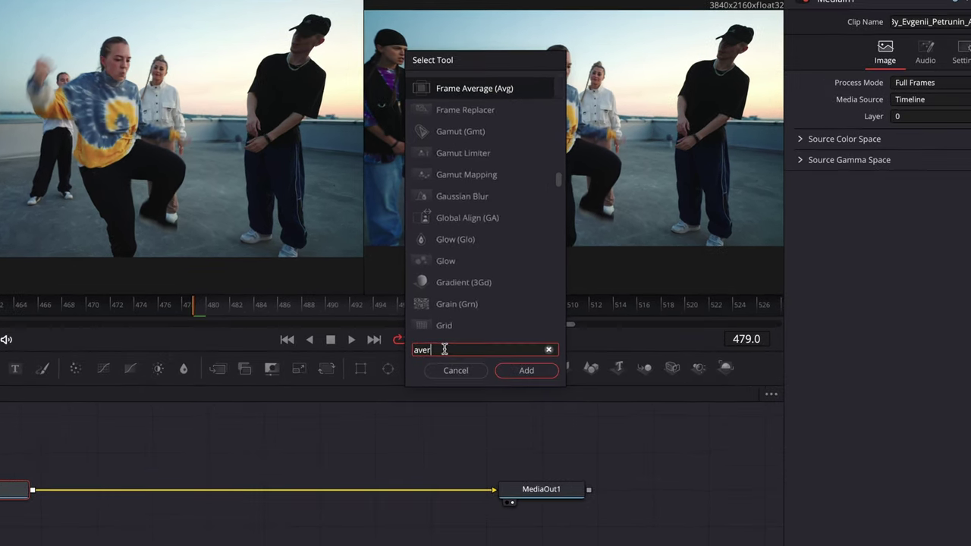
key("BackSpace")
key("BackSpace")
key("BackSpace")
type("a")
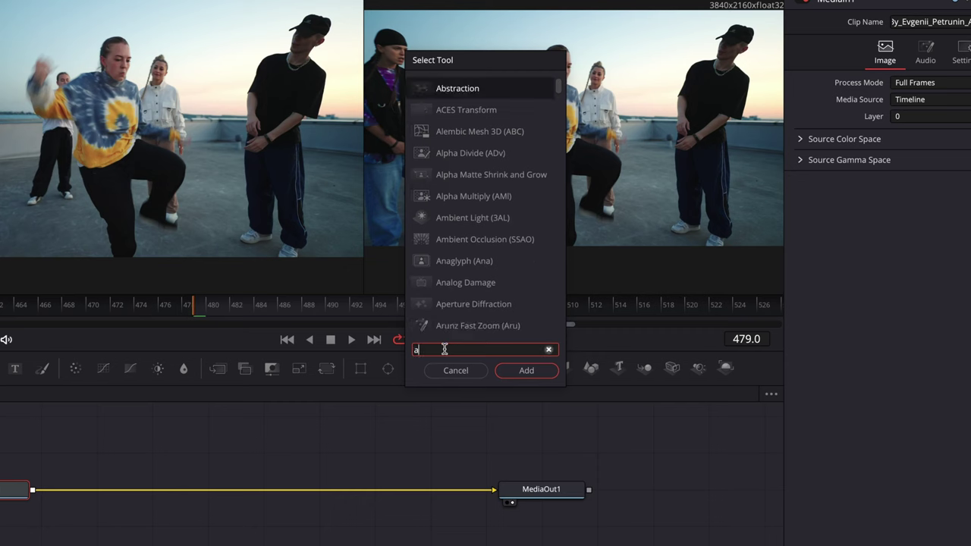
type("ver")
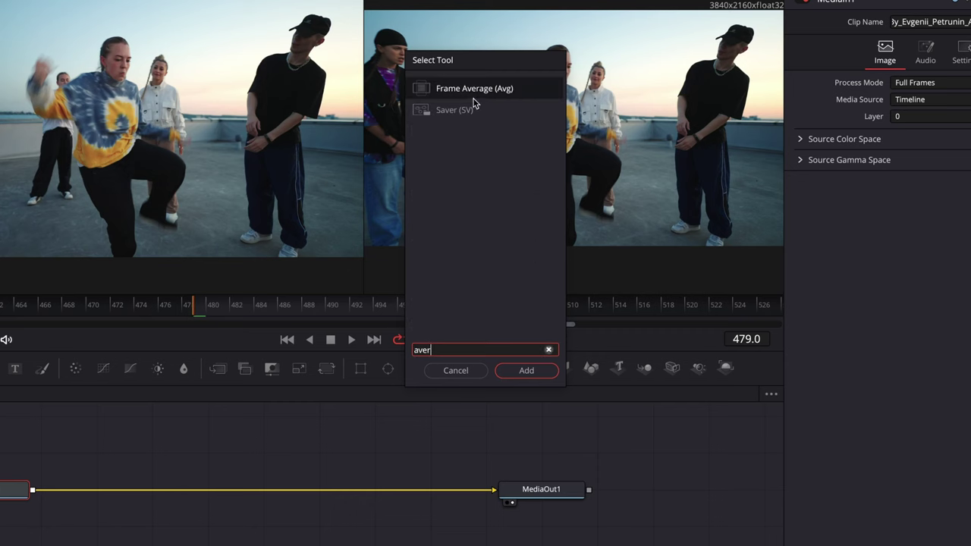
left_click(531, 371)
left_click_drag(162, 453, 295, 454)
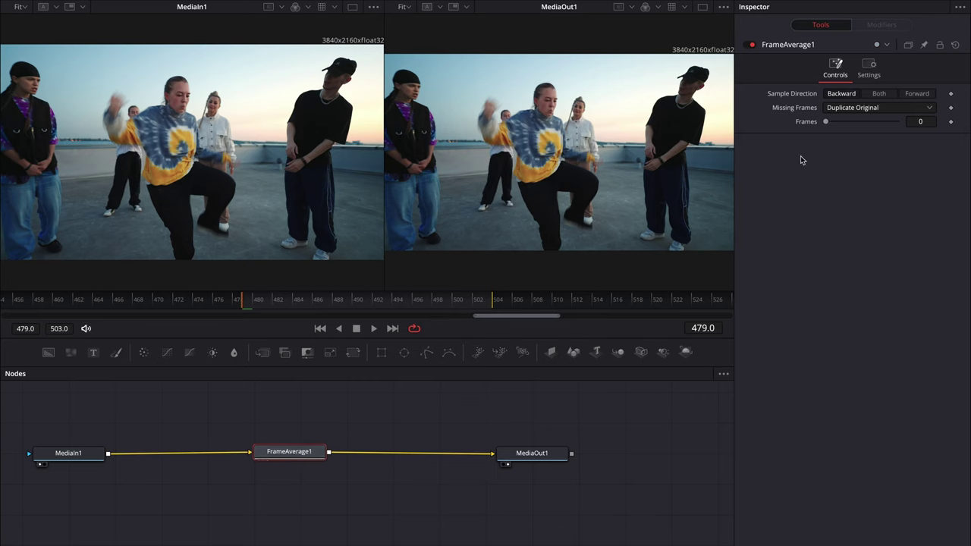
- Set FrameAverage1's Sample Direction to Both and Frames to 5
left_click(876, 94)
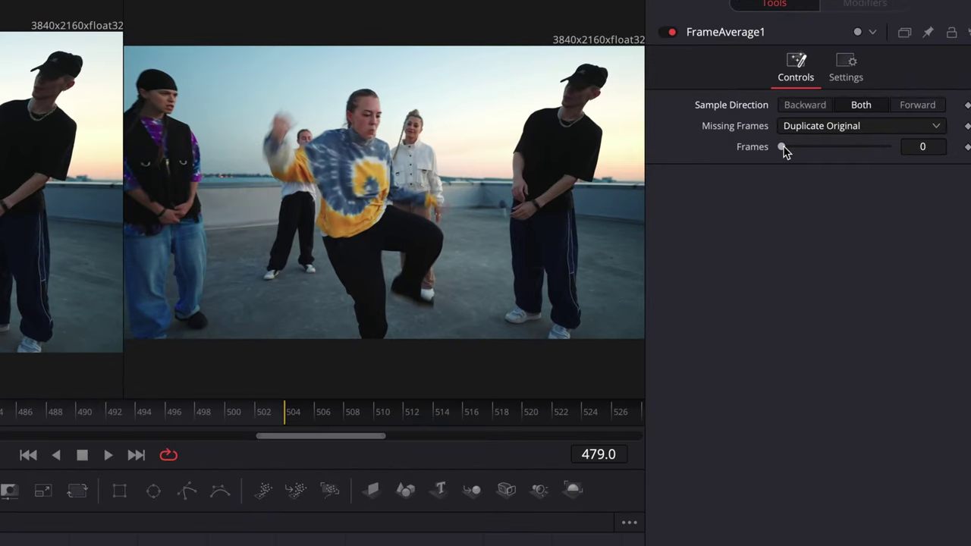
left_click_drag(783, 149, 900, 155)
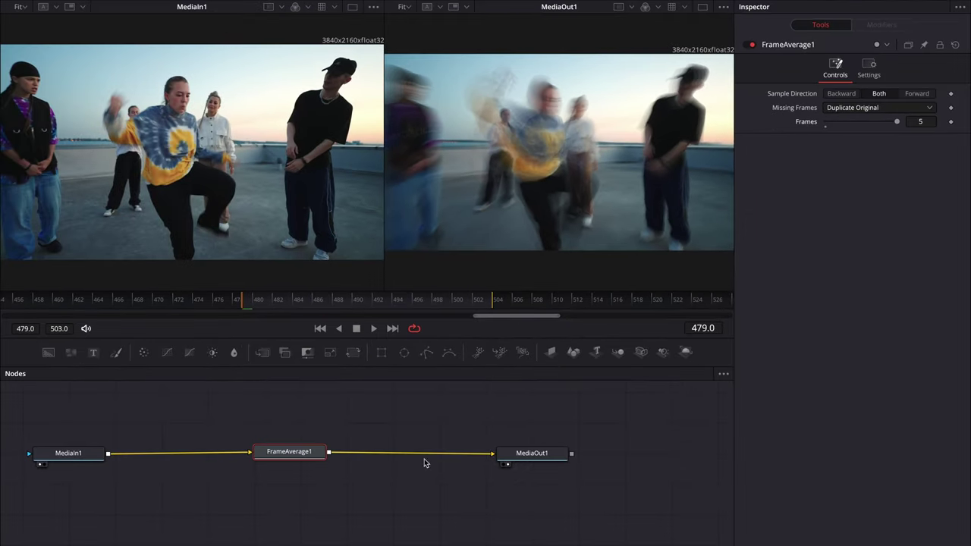
left_click(70, 456)
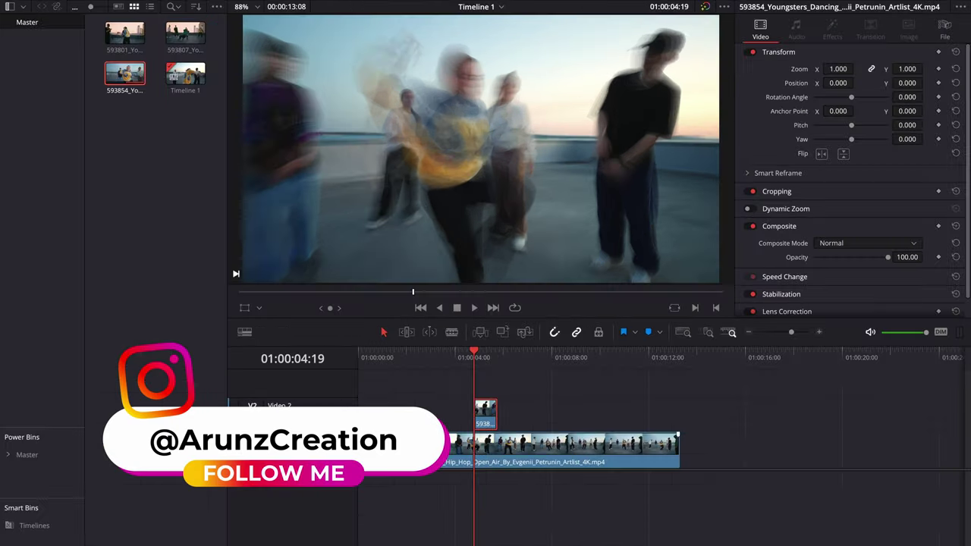
- Play the timeline from just before the blurred Video 2 clip and stop after it
left_click_drag(418, 356, 451, 360)
key("space")
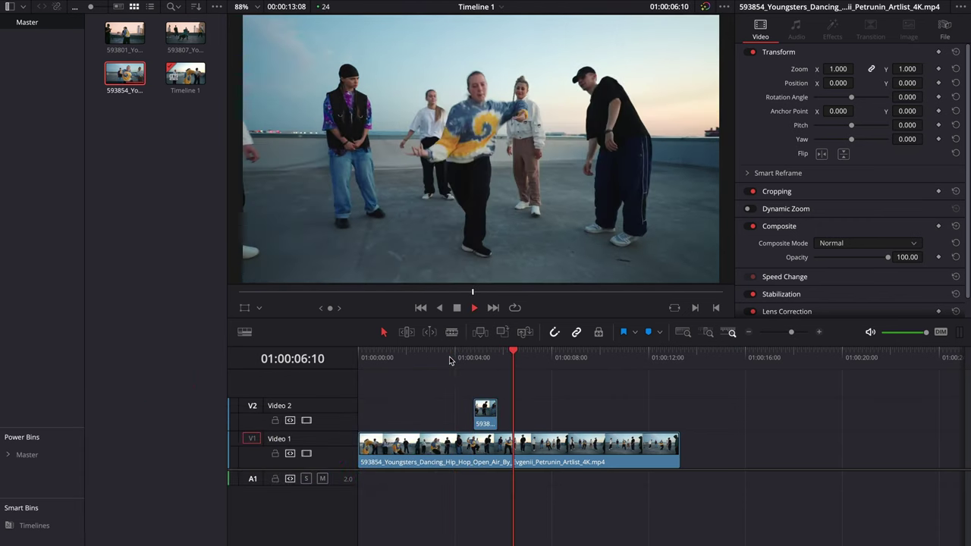
key("space")
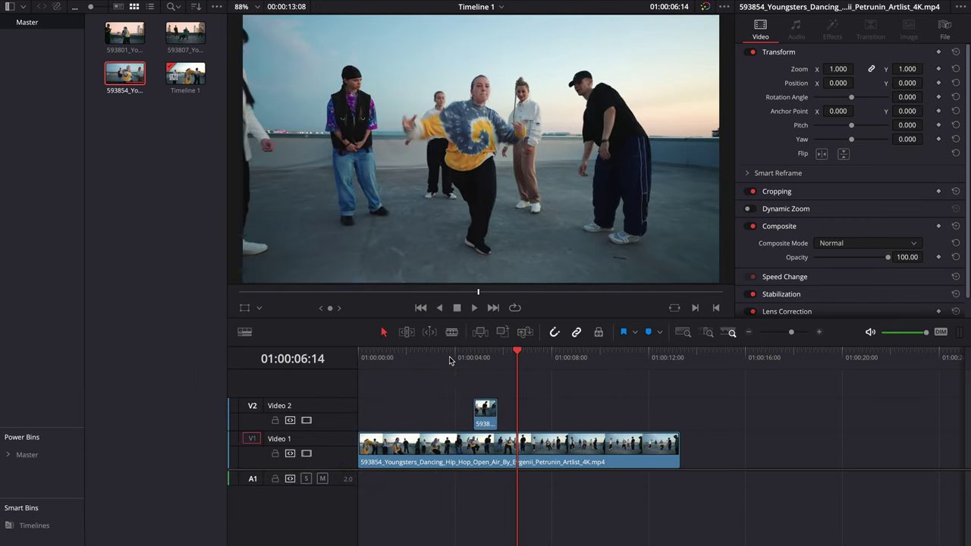